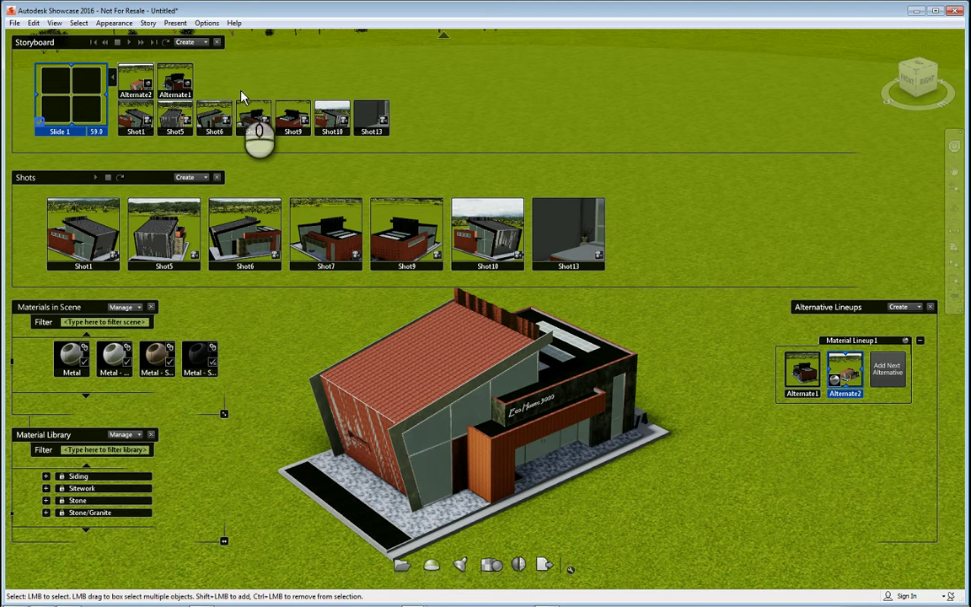
Close the Shots panel and frame the house in the view
{"action": "left_click", "coordinate": [217, 177]}
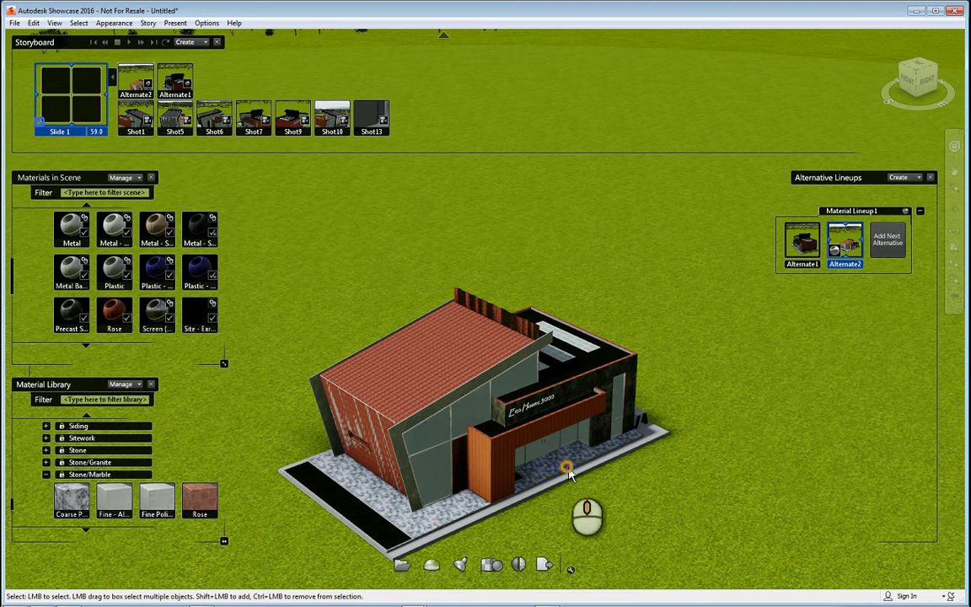
{"action": "scroll", "coordinate": [556, 413], "scroll_direction": "up", "scroll_amount": 5}
{"action": "middle_click_drag", "start_coordinate": [553, 416], "coordinate": [659, 263]}
{"action": "middle_click_drag", "start_coordinate": [515, 364], "coordinate": [520, 310]}
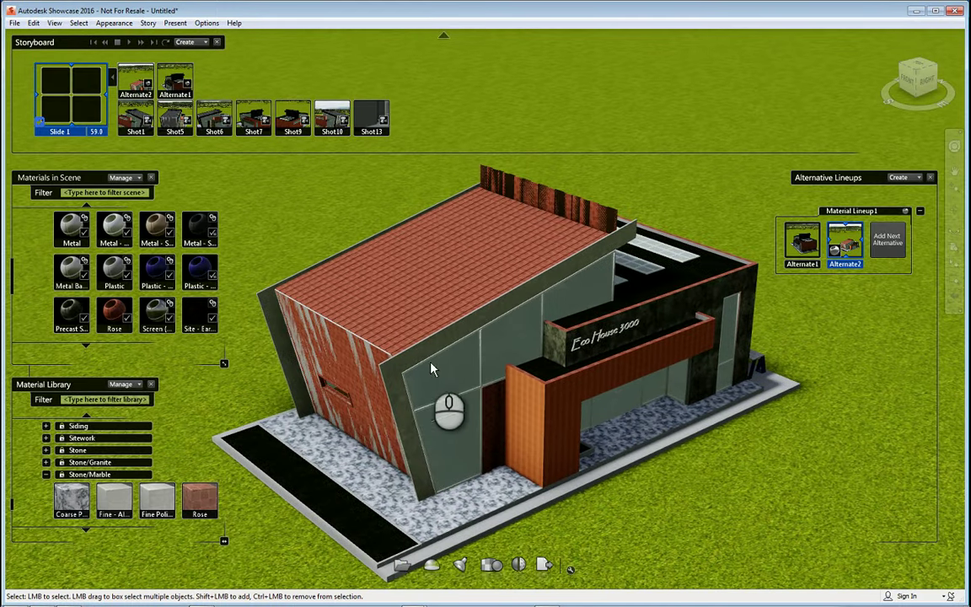
Select every wall panel sharing the clicked grey panel's material
{"action": "left_click", "coordinate": [482, 320]}
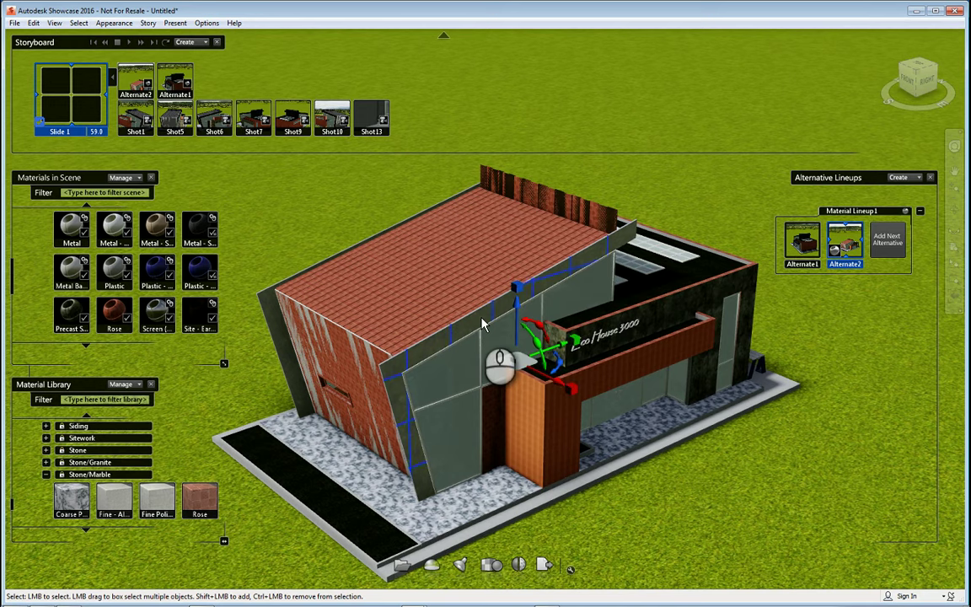
{"action": "right_click", "coordinate": [482, 323]}
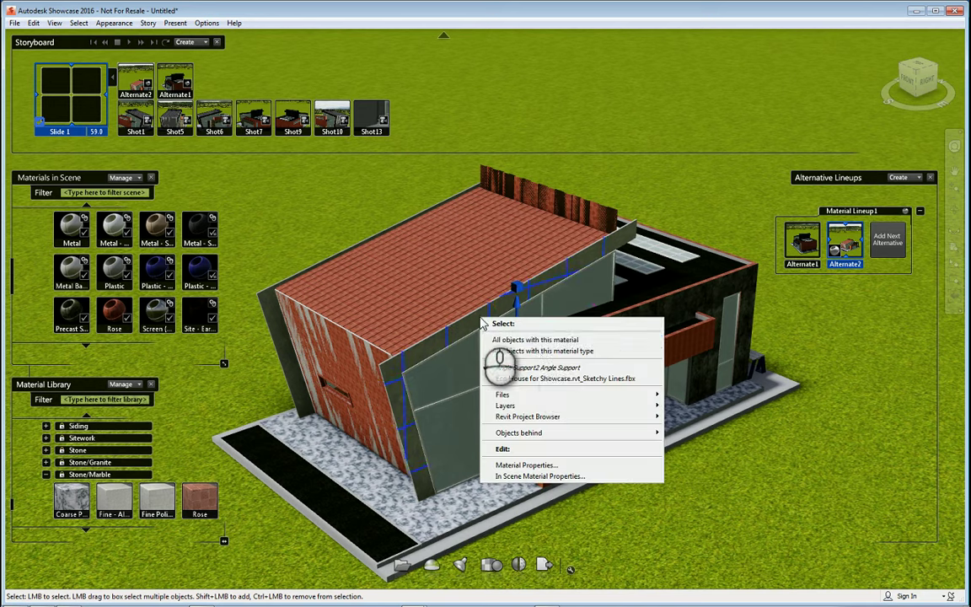
{"action": "left_click", "coordinate": [536, 341]}
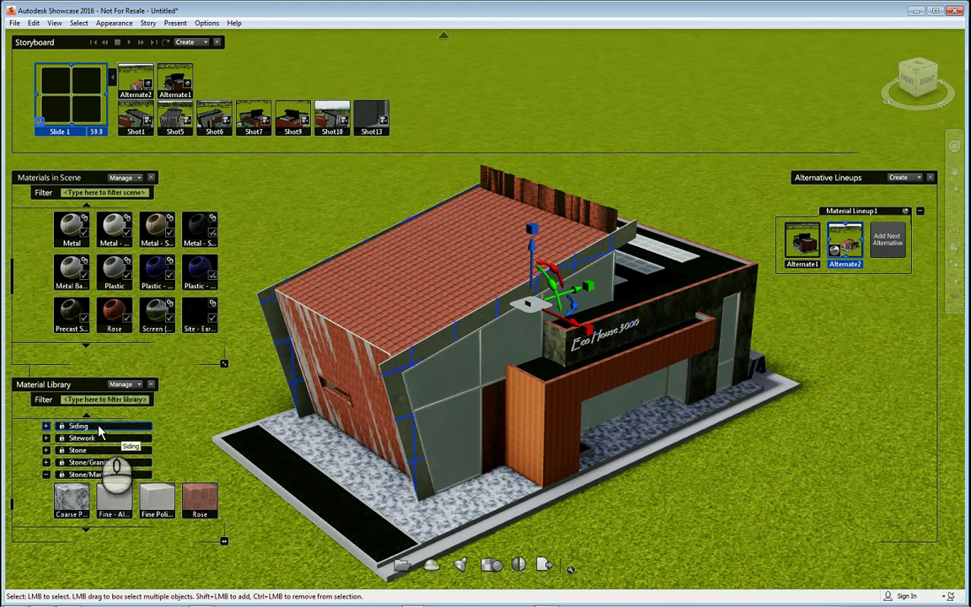
{"action": "scroll", "coordinate": [49, 471], "scroll_direction": "up", "scroll_amount": 8}
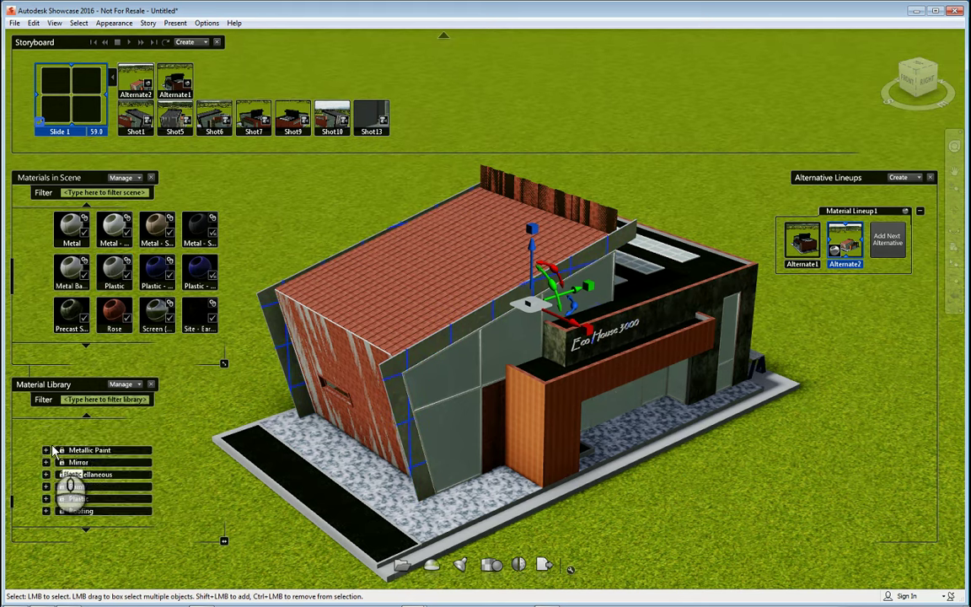
{"action": "scroll", "coordinate": [55, 426], "scroll_direction": "up", "scroll_amount": 5}
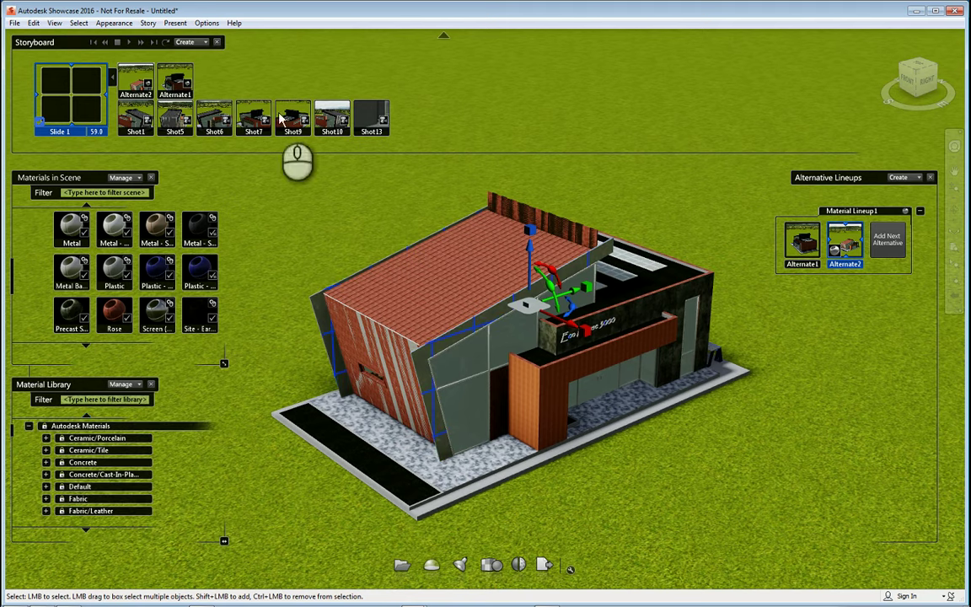
{"action": "left_click", "coordinate": [169, 24]}
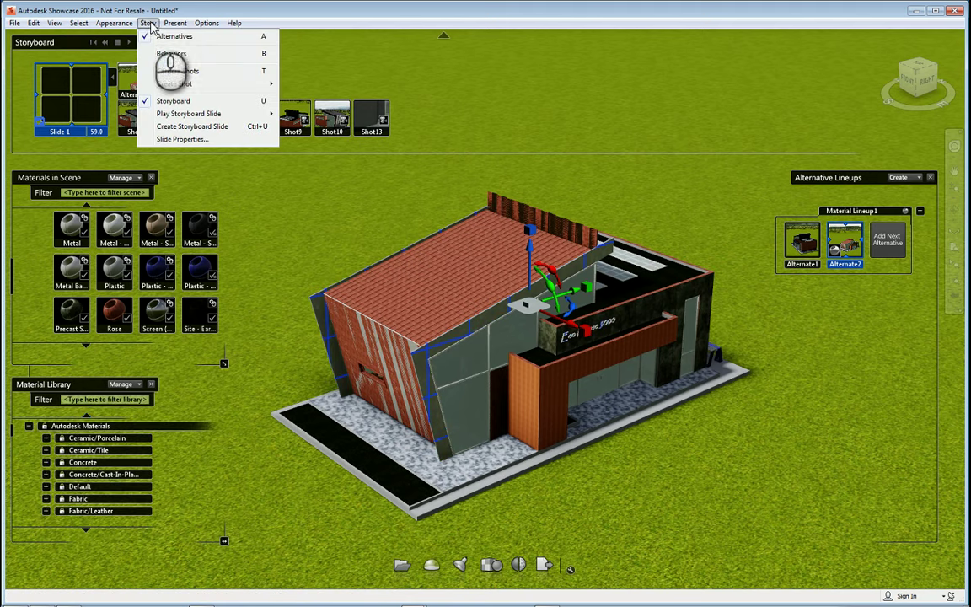
{"action": "mouse_move", "coordinate": [125, 27]}
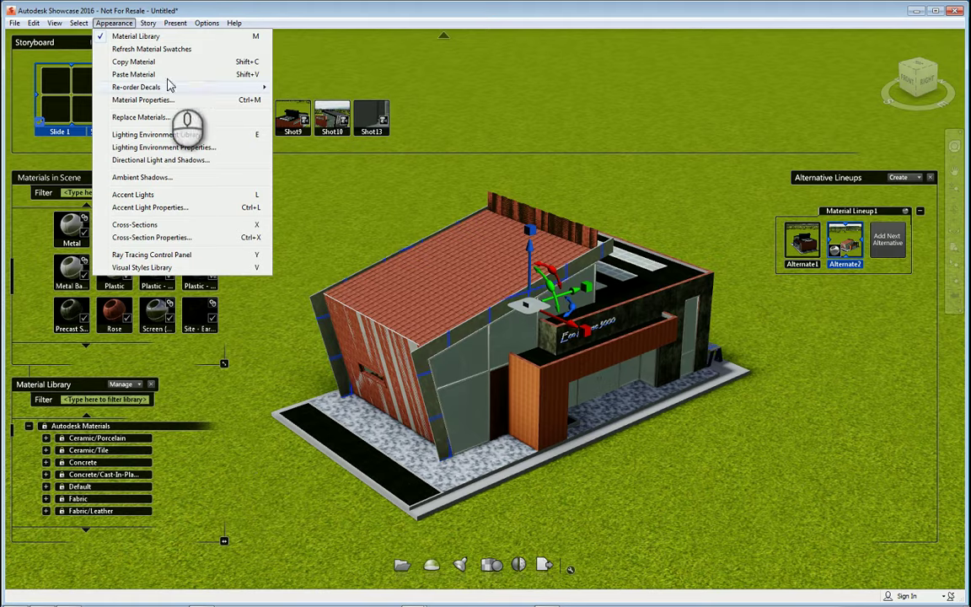
{"action": "left_click", "coordinate": [109, 23]}
{"action": "middle_click_drag", "start_coordinate": [134, 426], "coordinate": [180, 383]}
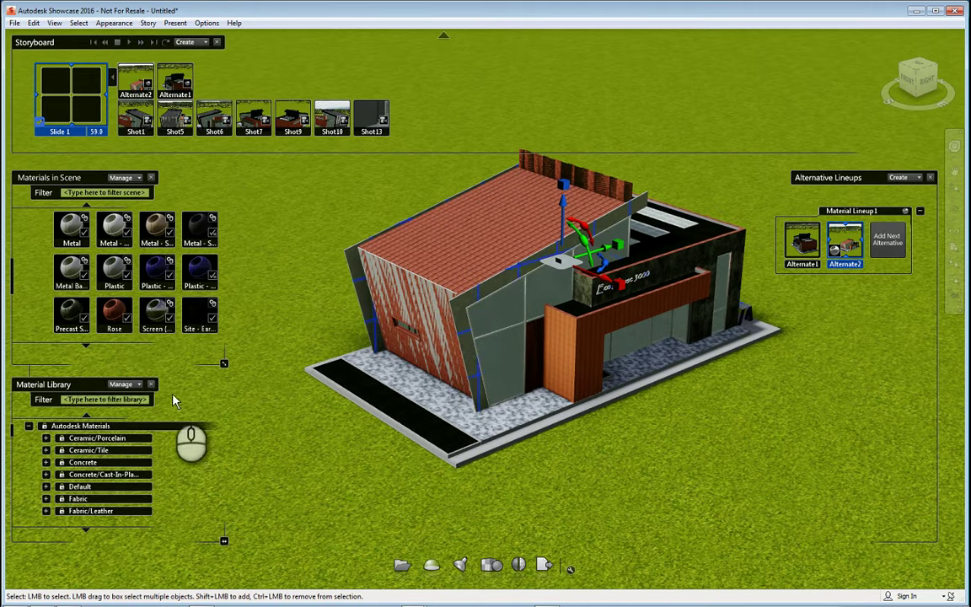
Apply the Screen material to the selected panels, then select all matching floor tiles
{"action": "right_click", "coordinate": [159, 316]}
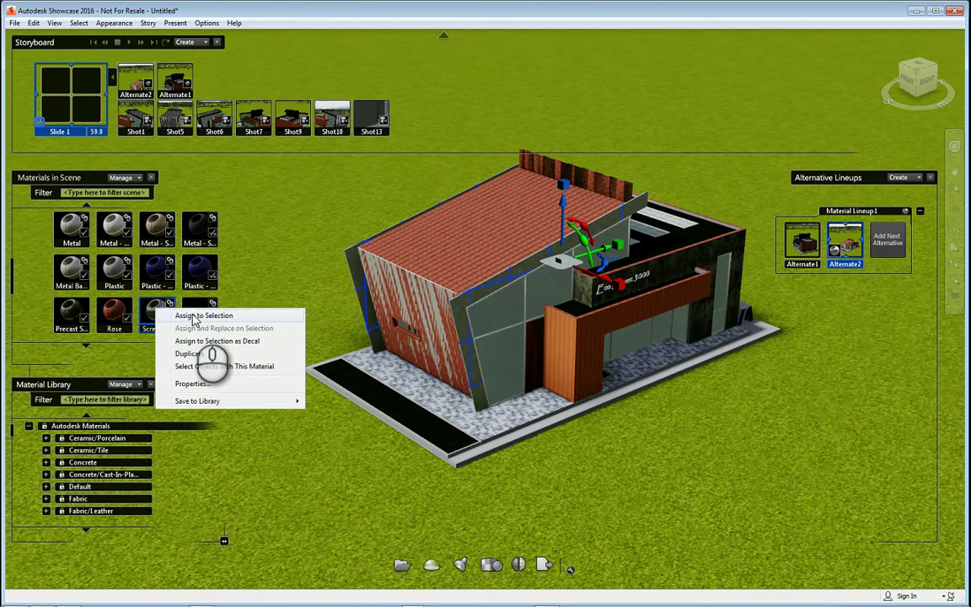
{"action": "left_click", "coordinate": [189, 316]}
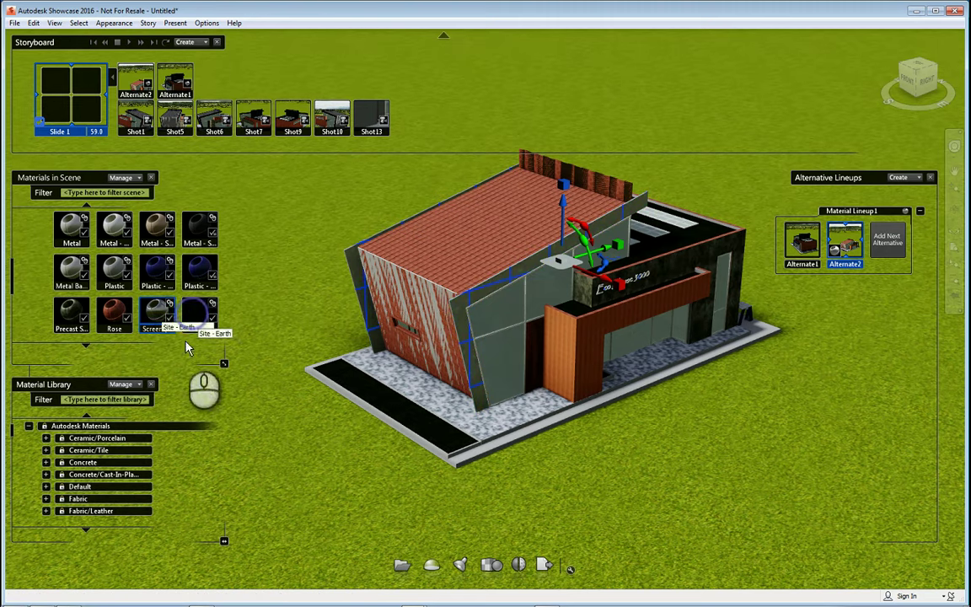
{"action": "left_click", "coordinate": [350, 494]}
{"action": "right_click", "coordinate": [431, 400]}
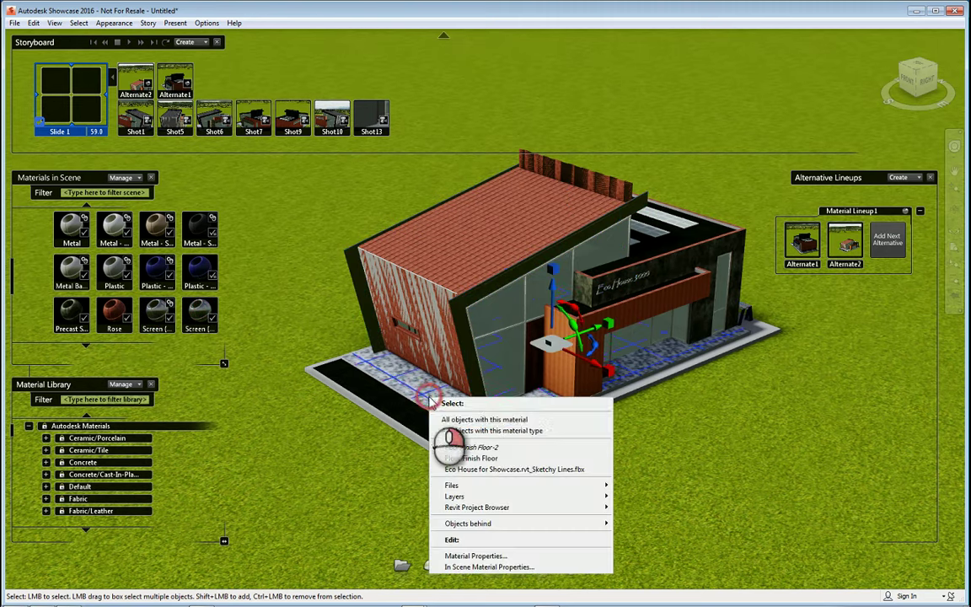
{"action": "left_click", "coordinate": [494, 420]}
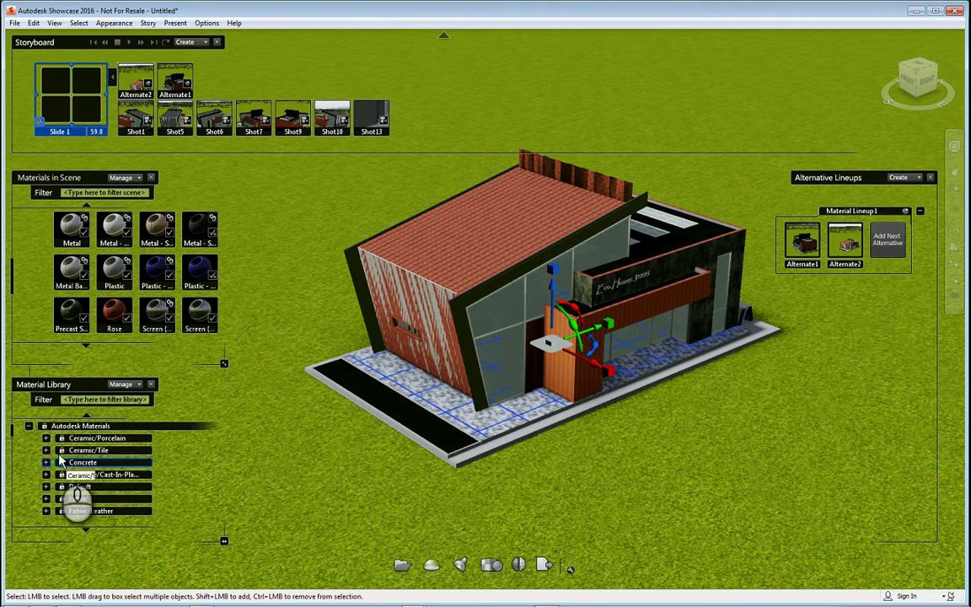
Assign the Medium Blue square tile from Ceramic/Tile to the selected floor
{"action": "left_click", "coordinate": [47, 450]}
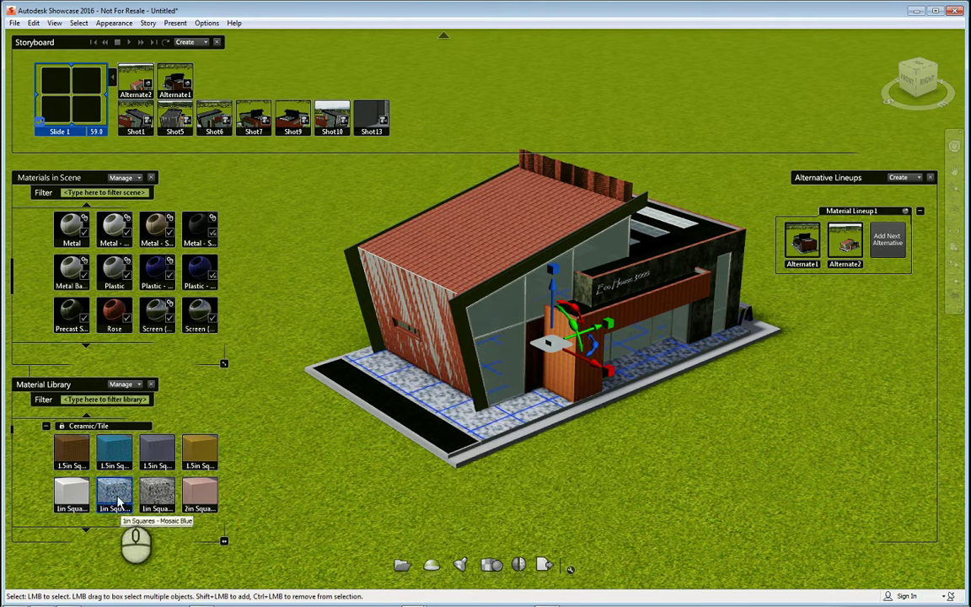
{"action": "left_click", "coordinate": [116, 455]}
{"action": "right_click", "coordinate": [116, 458]}
{"action": "left_click", "coordinate": [138, 461]}
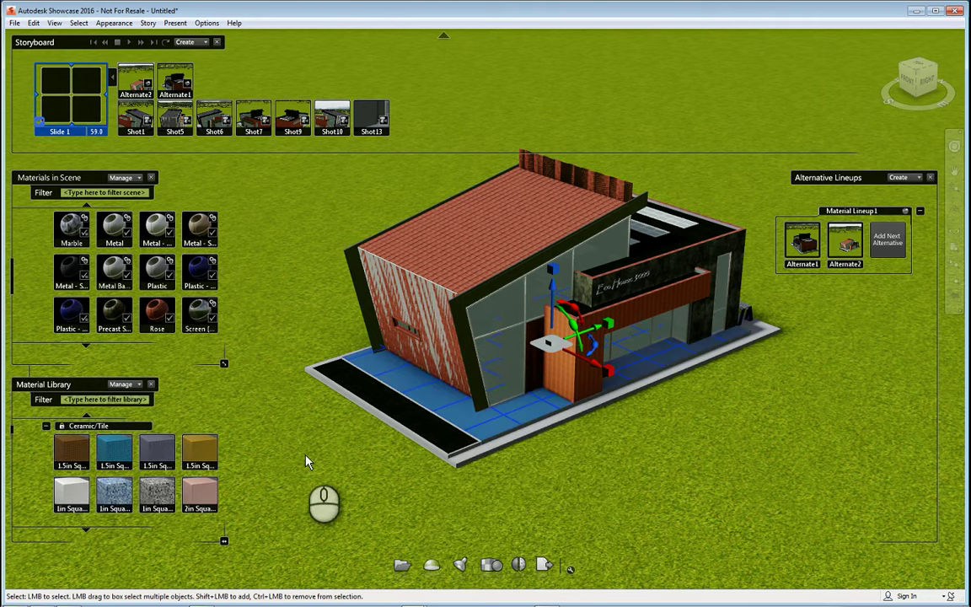
Give all roof objects a wood material, then select every surface using the orange tile
{"action": "right_click", "coordinate": [524, 205]}
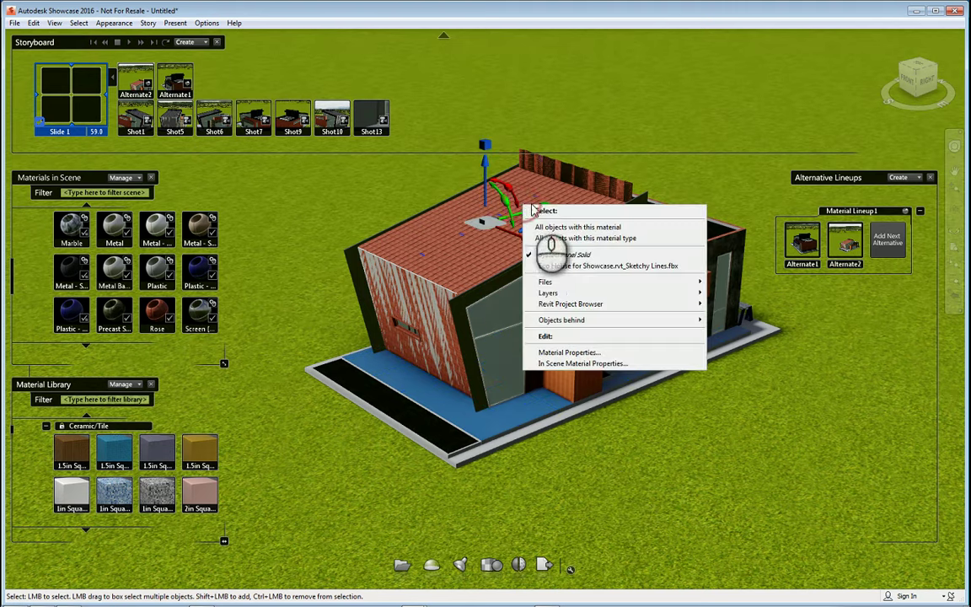
{"action": "left_click", "coordinate": [568, 229]}
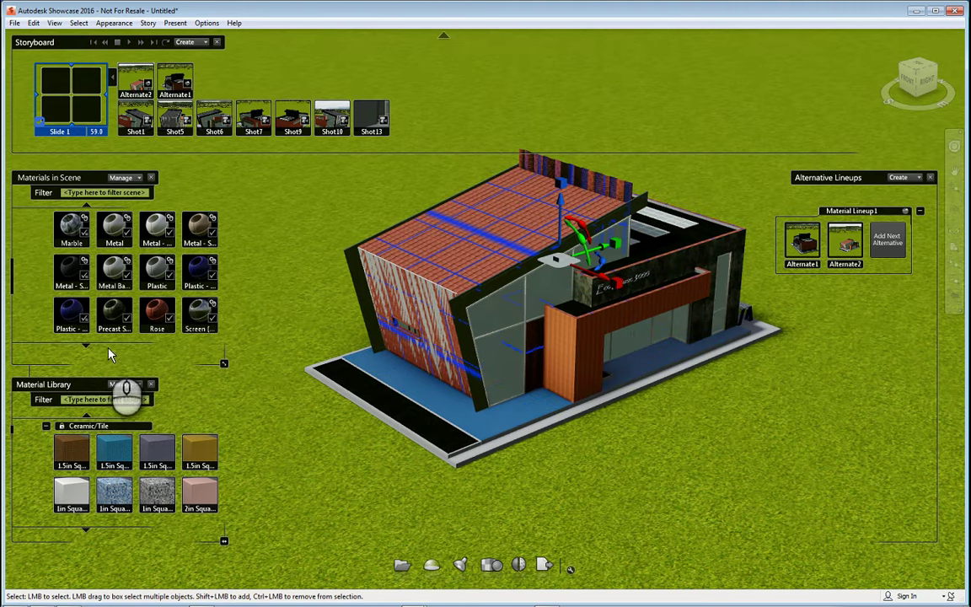
{"action": "scroll", "coordinate": [91, 353], "scroll_direction": "down", "scroll_amount": 3}
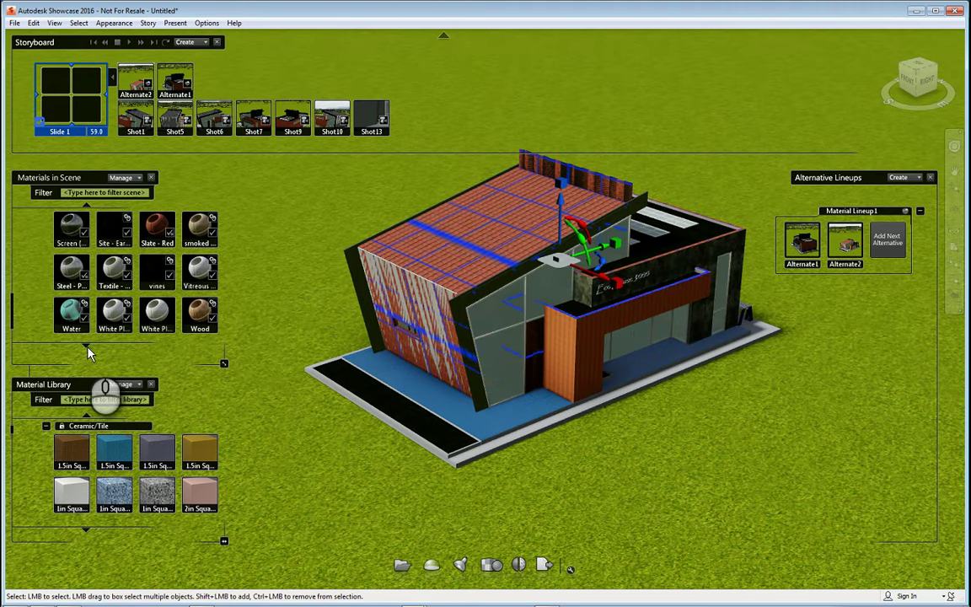
{"action": "scroll", "coordinate": [91, 352], "scroll_direction": "down", "scroll_amount": 1}
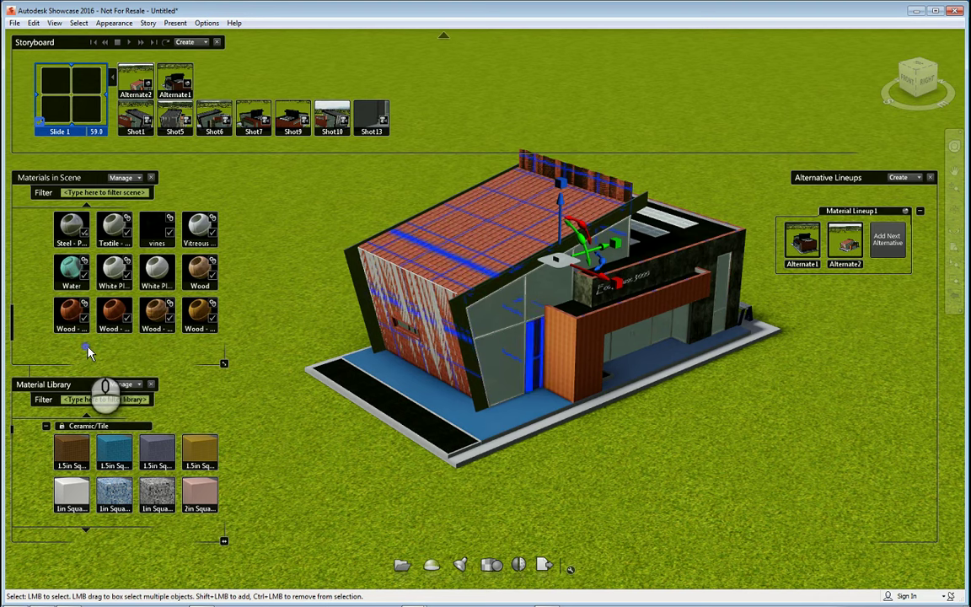
{"action": "left_click", "coordinate": [76, 314]}
{"action": "right_click", "coordinate": [76, 313]}
{"action": "left_click", "coordinate": [126, 315]}
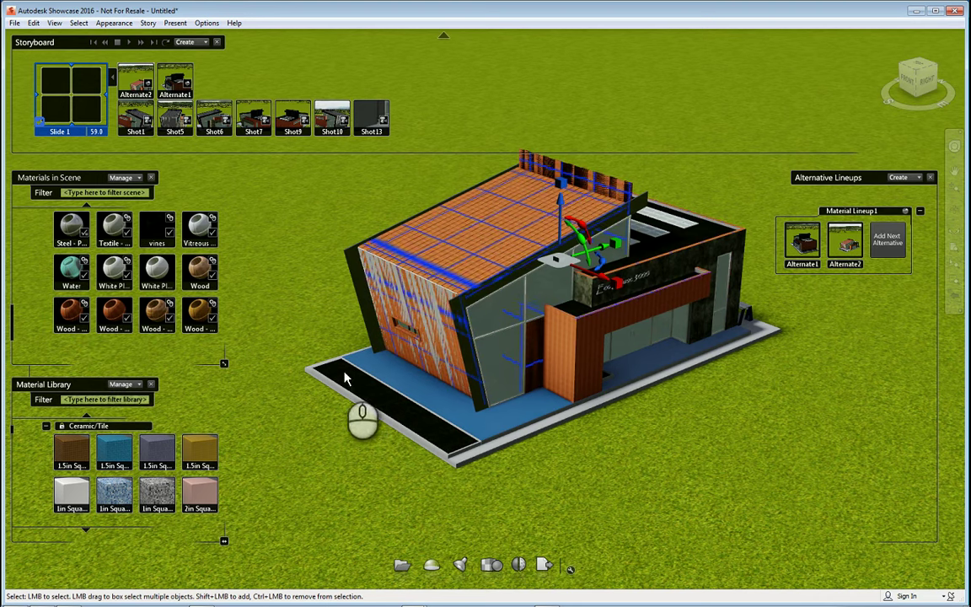
{"action": "right_click", "coordinate": [590, 341]}
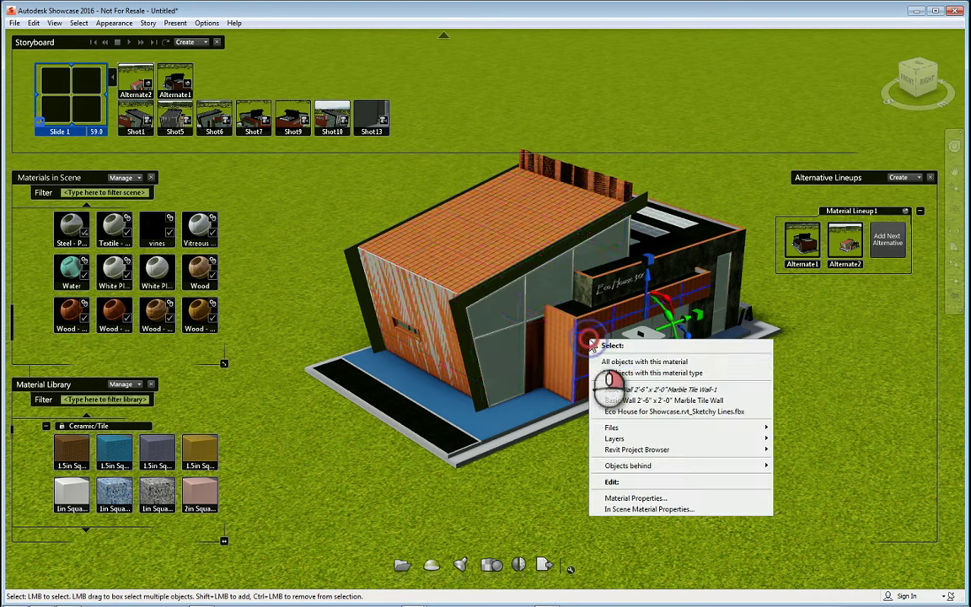
{"action": "left_click", "coordinate": [653, 364]}
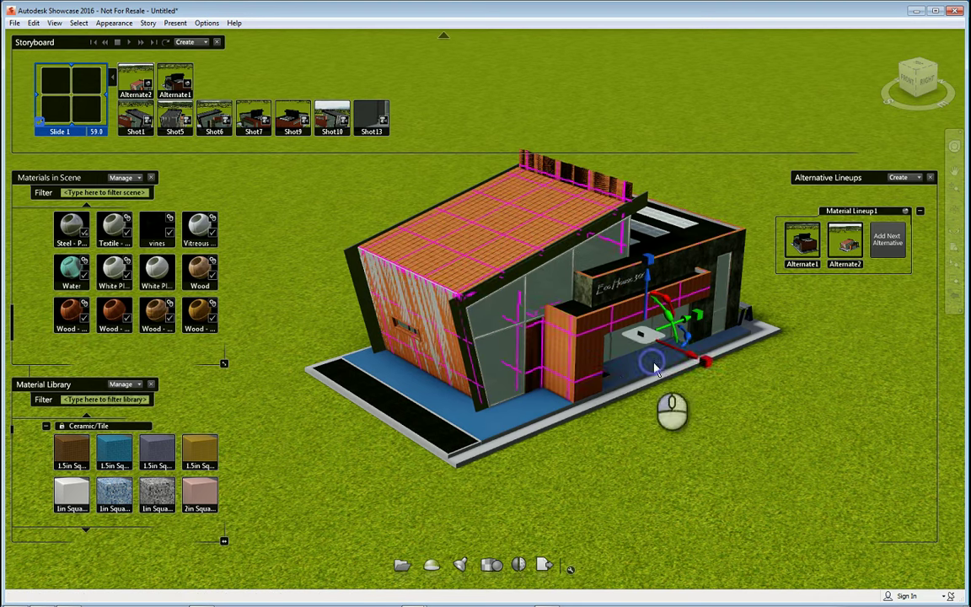
Collapse Ceramic/Tile and Autodesk Materials, then open Leather under Showcase Extended Materials
{"action": "left_click", "coordinate": [45, 426]}
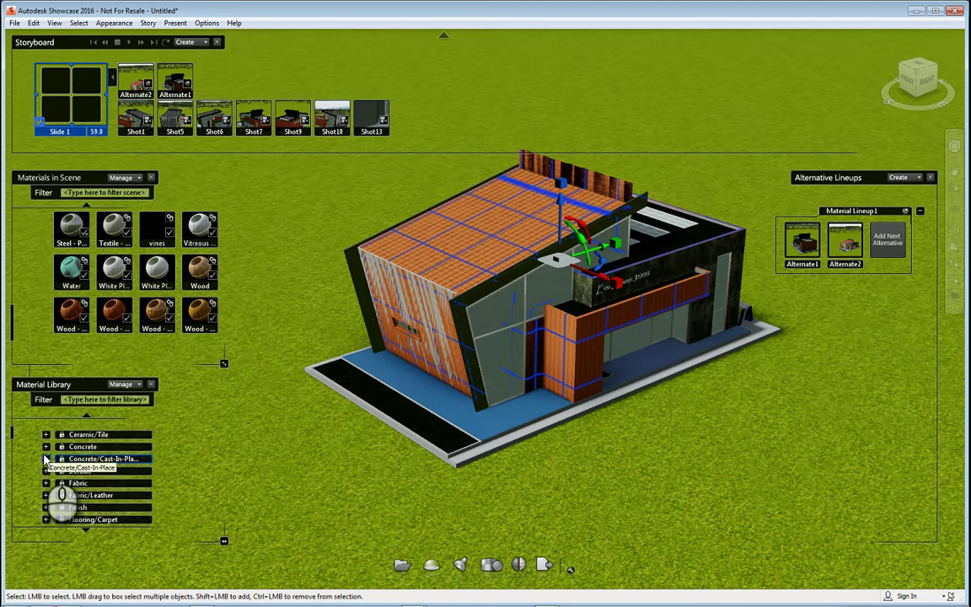
{"action": "scroll", "coordinate": [44, 495], "scroll_direction": "up", "scroll_amount": 3}
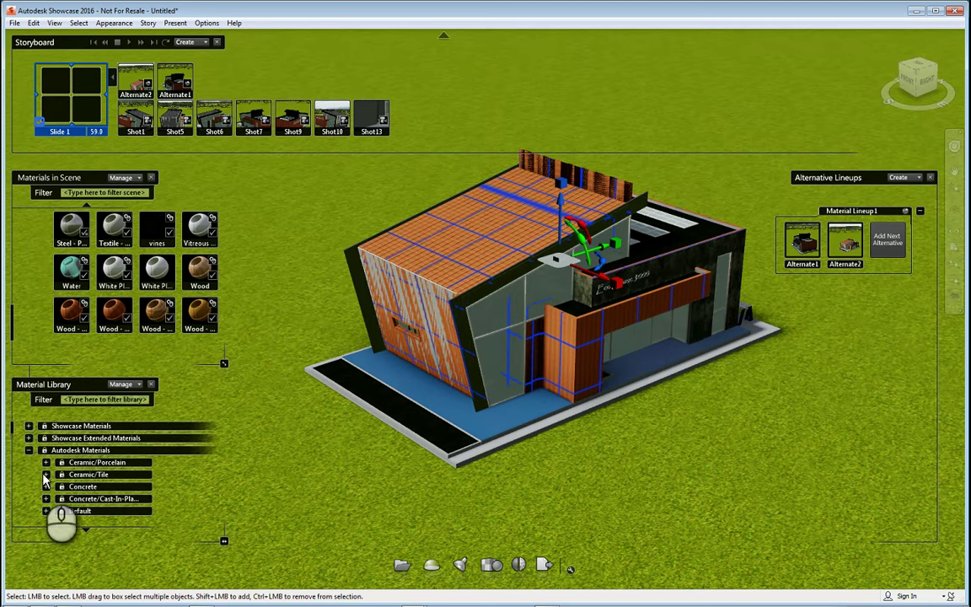
{"action": "left_click", "coordinate": [28, 450]}
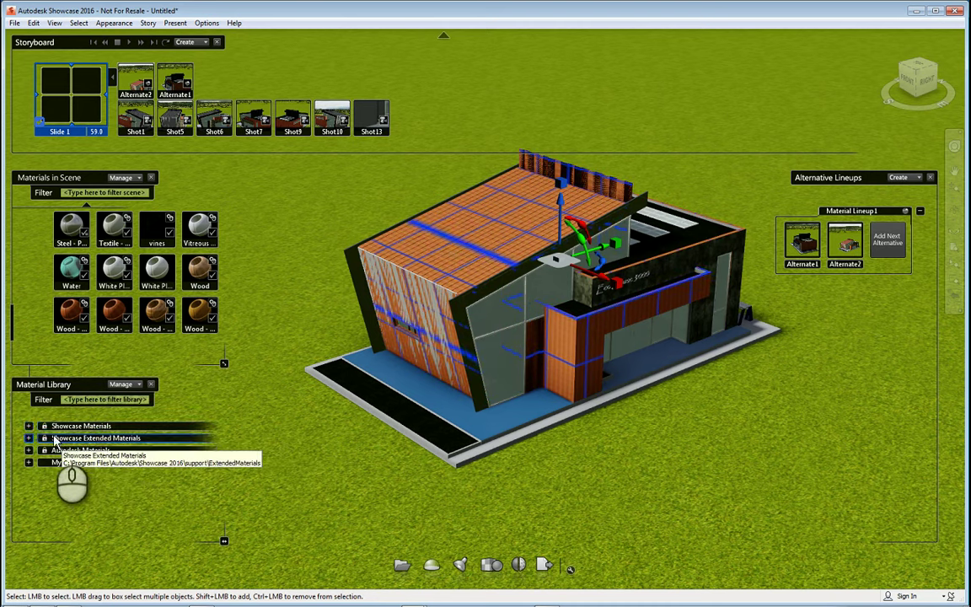
{"action": "left_click", "coordinate": [28, 425]}
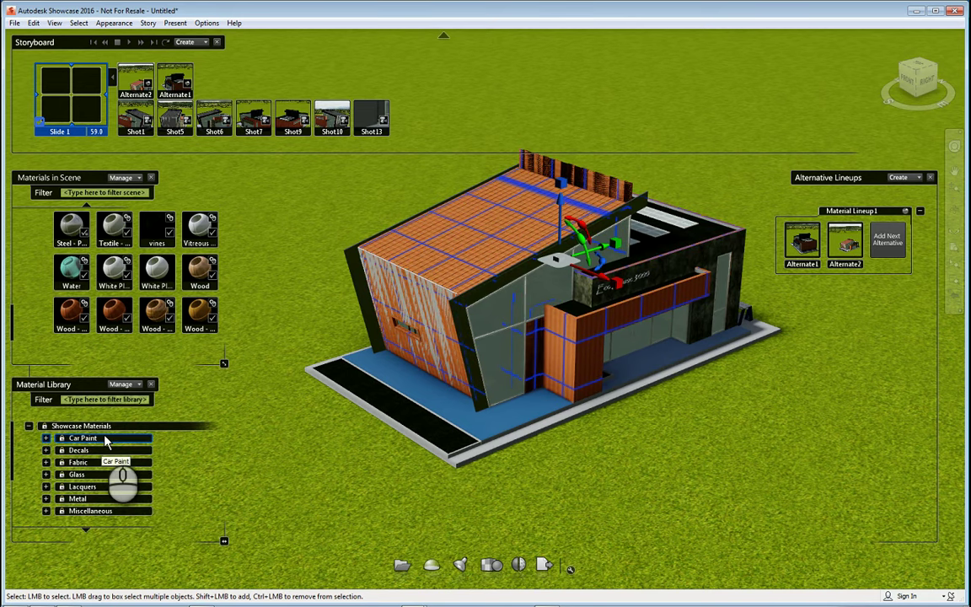
{"action": "left_click", "coordinate": [28, 425]}
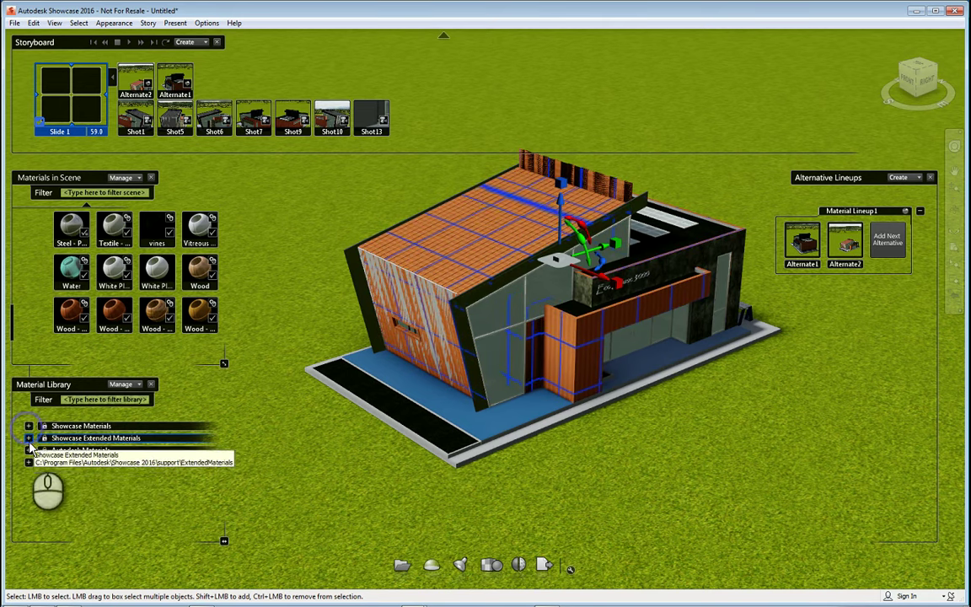
{"action": "left_click", "coordinate": [28, 439]}
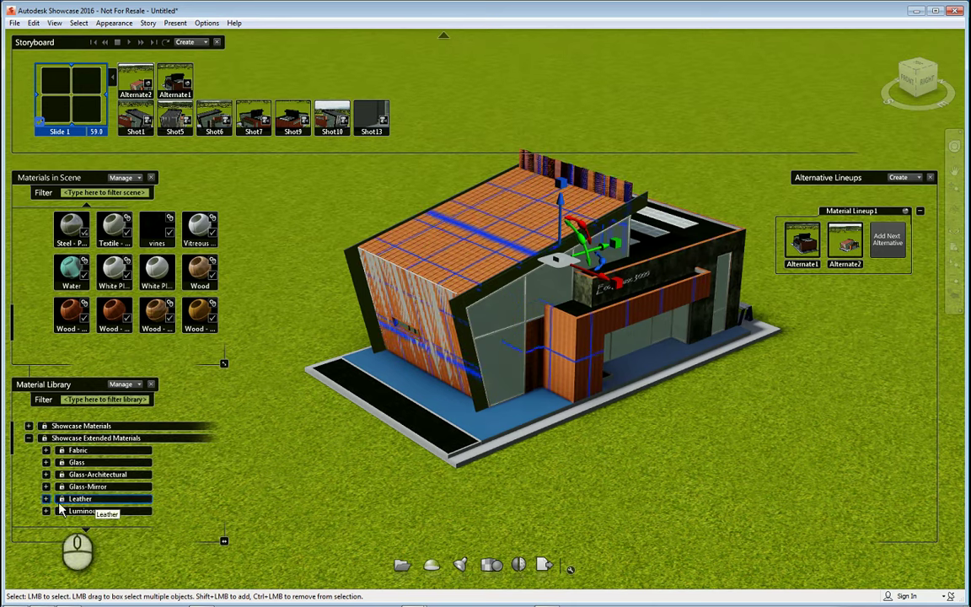
{"action": "left_click", "coordinate": [47, 500]}
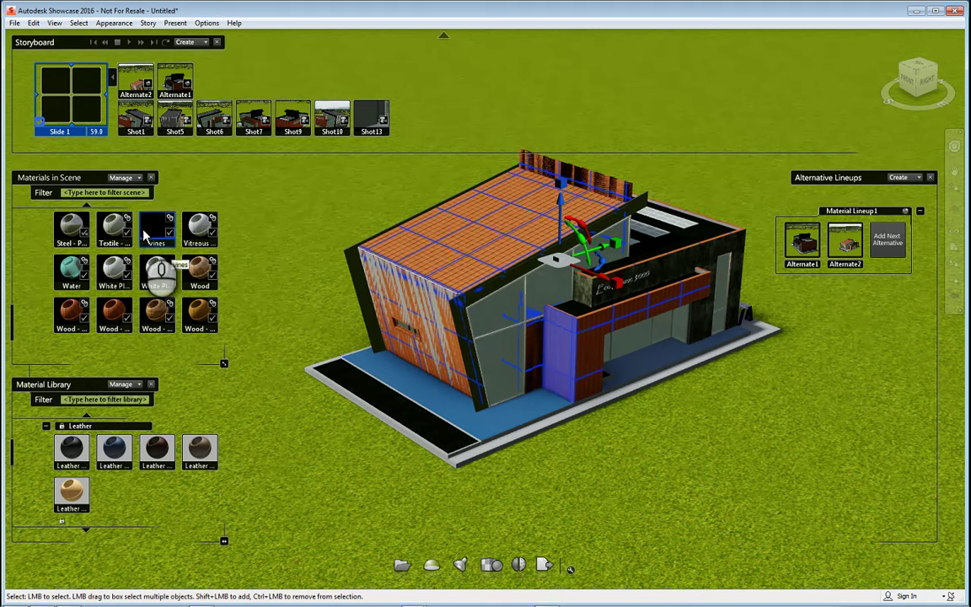
{"action": "left_click", "coordinate": [84, 327]}
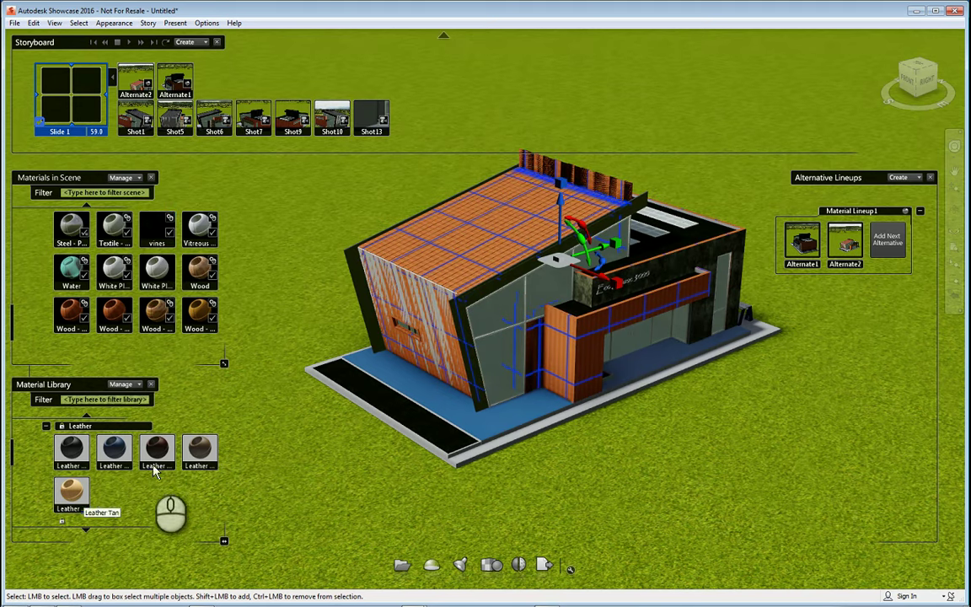
{"action": "right_click", "coordinate": [157, 446]}
Copy Leather Tan into the scene materials and assign it to the selected surfaces
{"action": "right_click", "coordinate": [78, 488]}
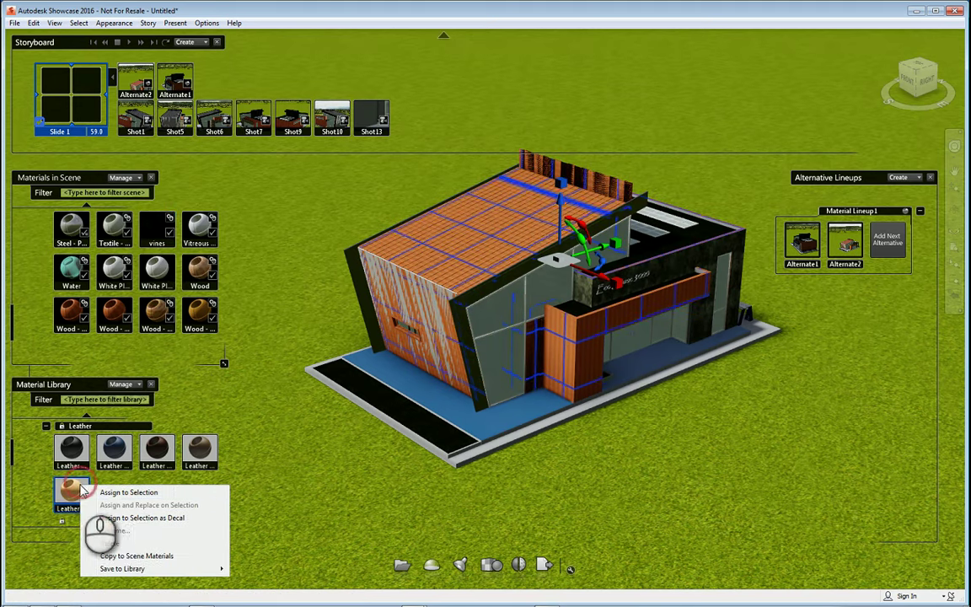
{"action": "left_click", "coordinate": [118, 556]}
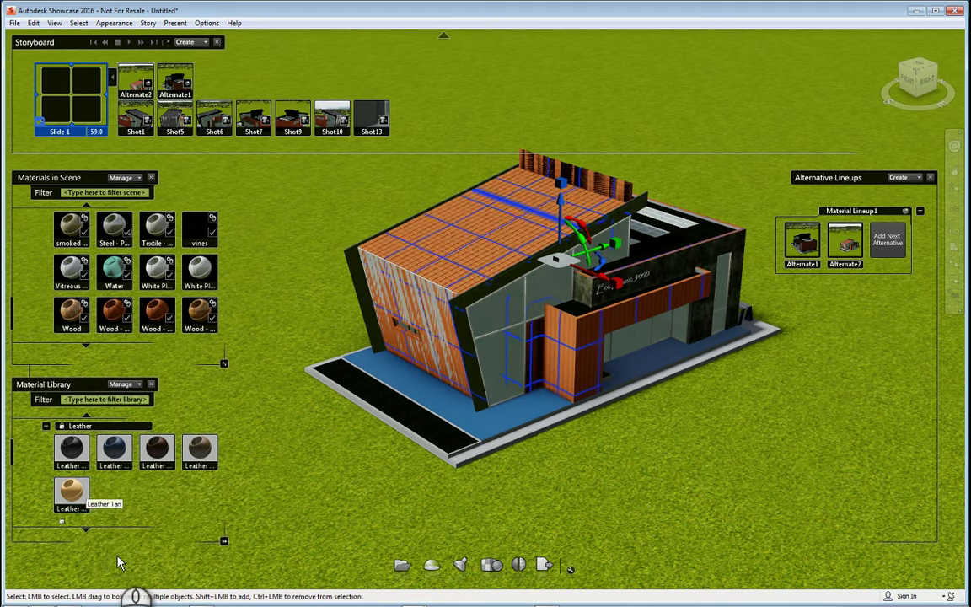
{"action": "right_click", "coordinate": [79, 506]}
{"action": "left_click", "coordinate": [128, 507]}
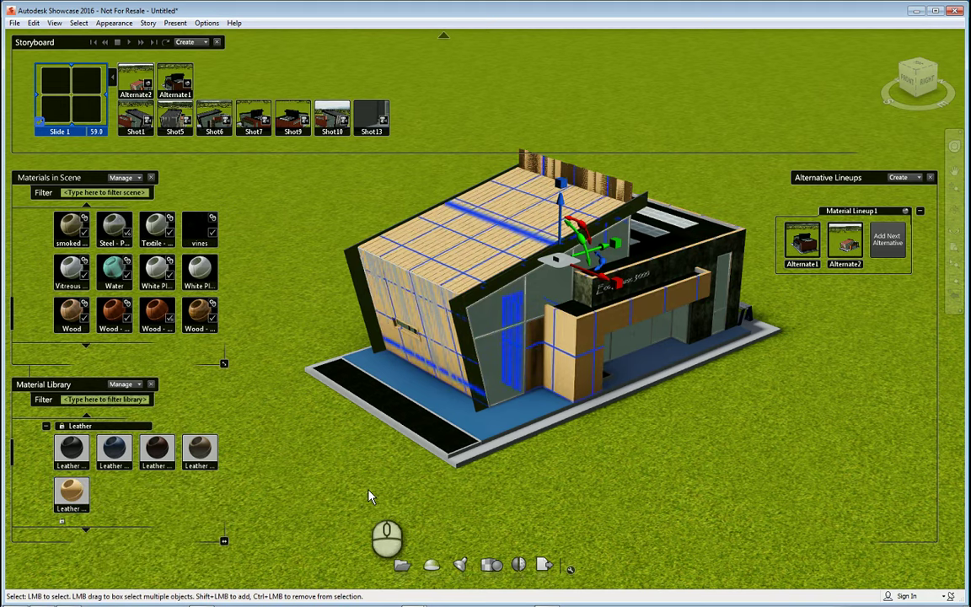
{"action": "left_click", "coordinate": [438, 491]}
{"action": "middle_click_drag", "start_coordinate": [438, 490], "coordinate": [665, 512]}
Select the whole building, add it as Alternate3 in Material Lineup1, and put it on the storyboard slide
{"action": "left_click_drag", "start_coordinate": [682, 508], "coordinate": [530, 354]}
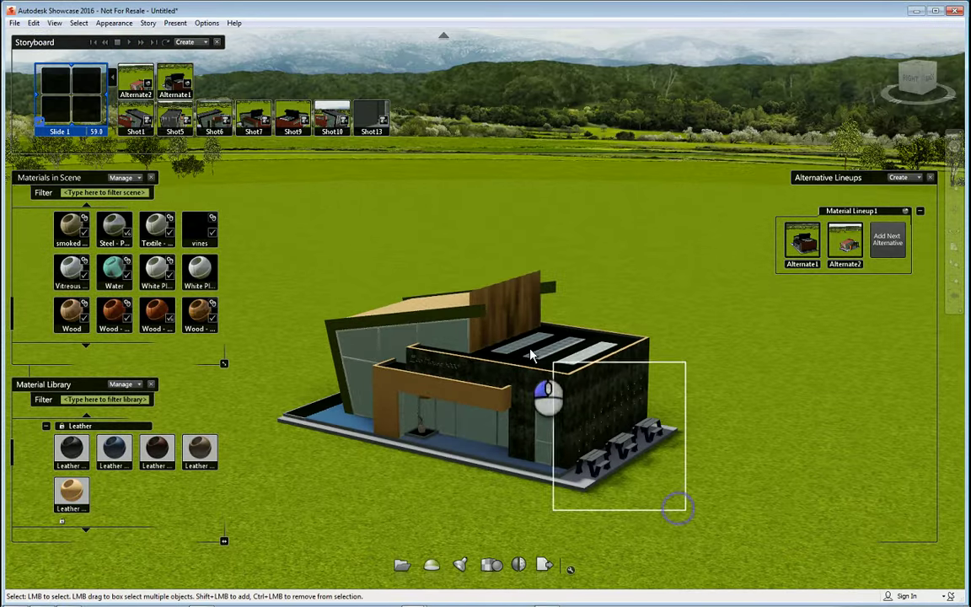
{"action": "left_click_drag", "start_coordinate": [291, 255], "coordinate": [280, 255]}
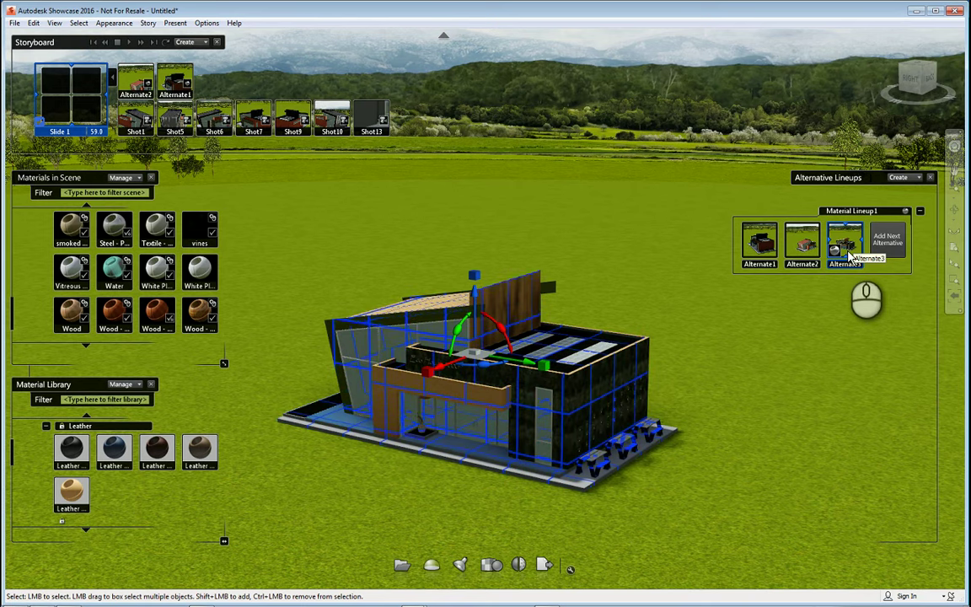
{"action": "right_click", "coordinate": [854, 253]}
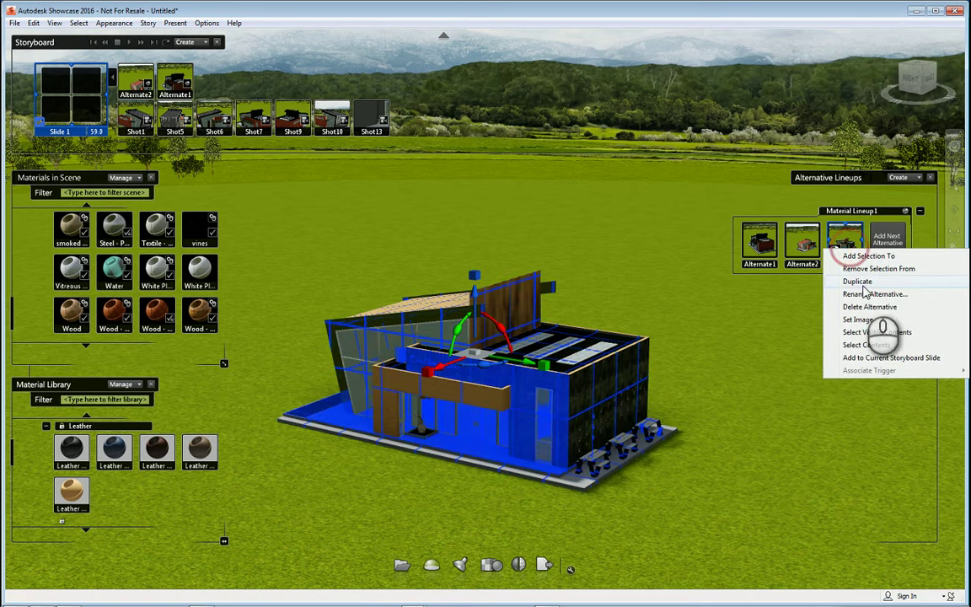
{"action": "left_click", "coordinate": [797, 330]}
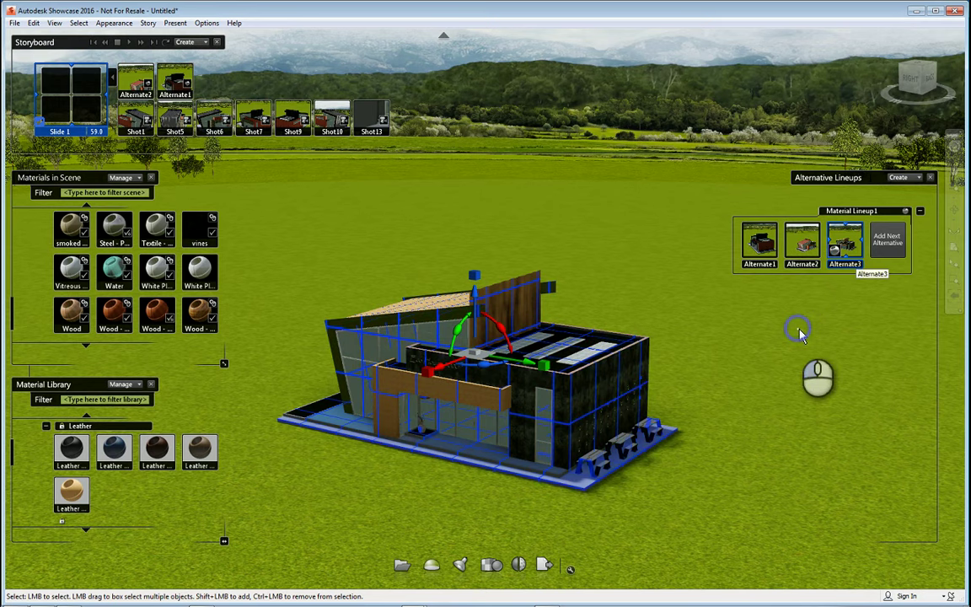
{"action": "right_click", "coordinate": [843, 238]}
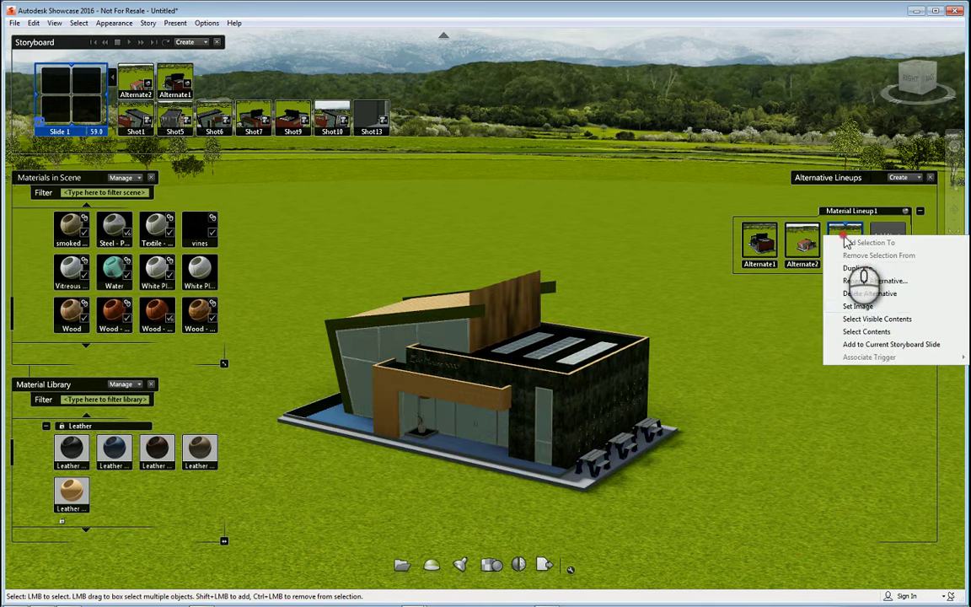
{"action": "left_click", "coordinate": [864, 345]}
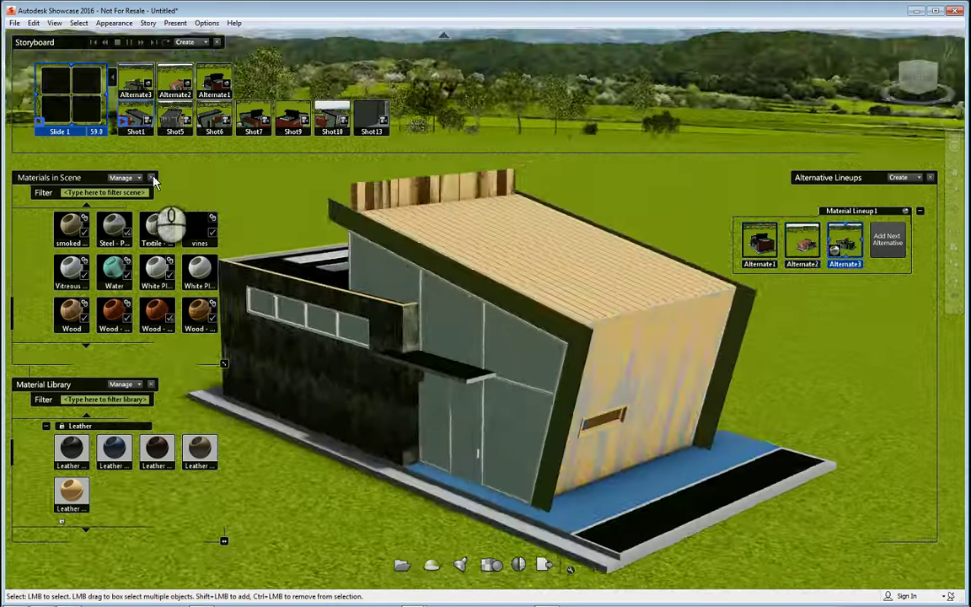
Close the material palettes and cycle Alternate1, Alternate2, Alternate3, ending on Alternate1
{"action": "left_click", "coordinate": [151, 177]}
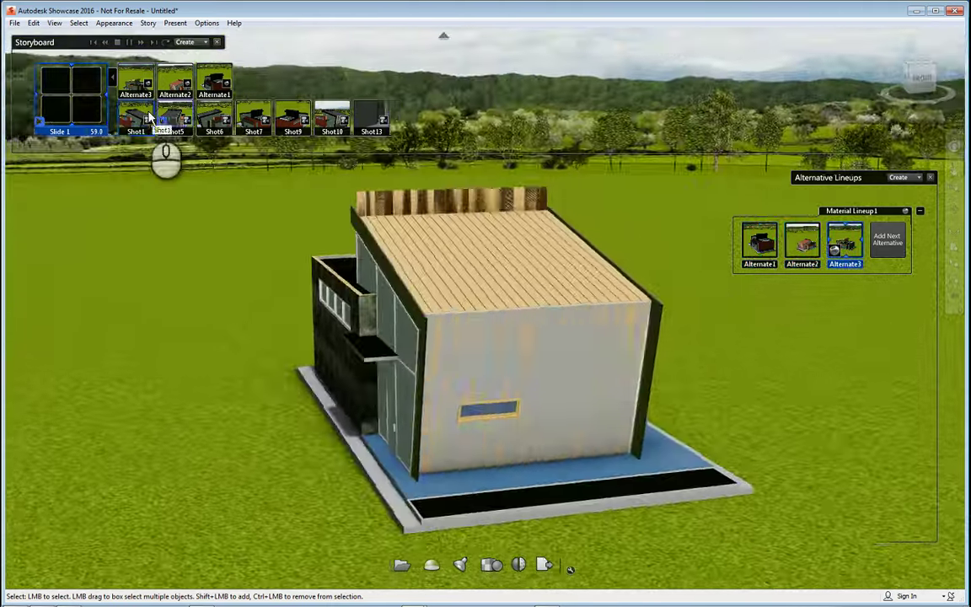
{"action": "left_click", "coordinate": [761, 245]}
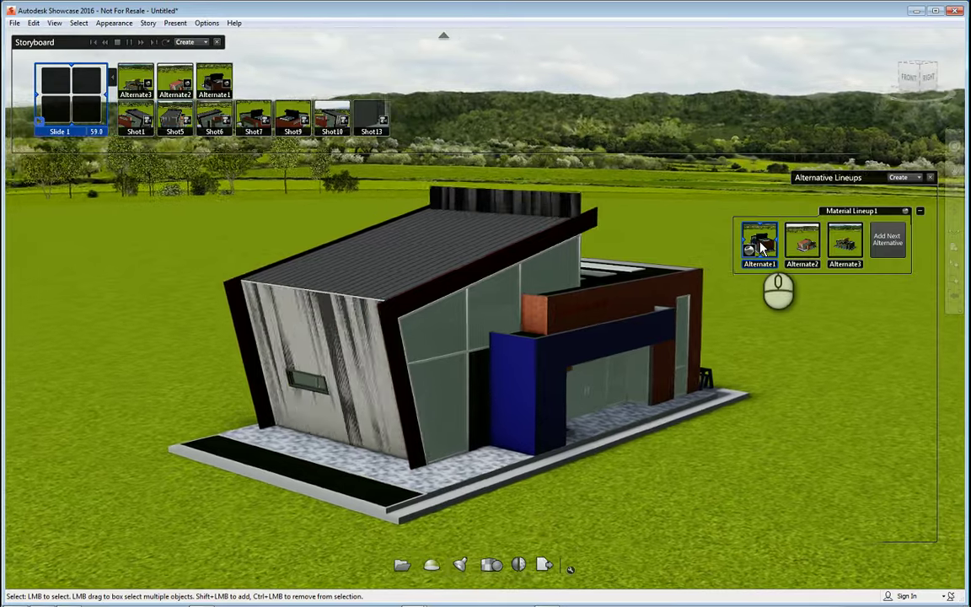
{"action": "left_click", "coordinate": [805, 245]}
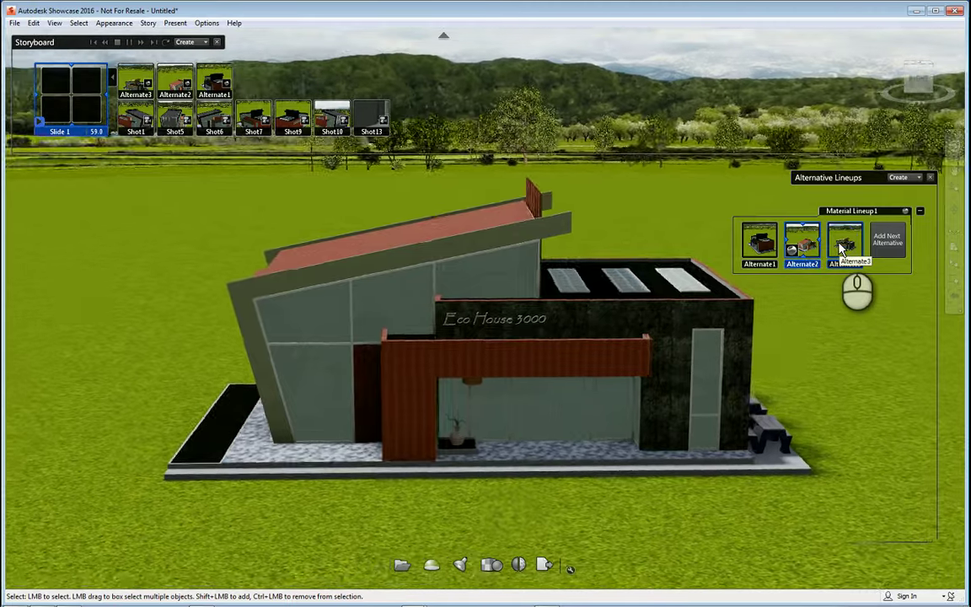
{"action": "left_click", "coordinate": [842, 245]}
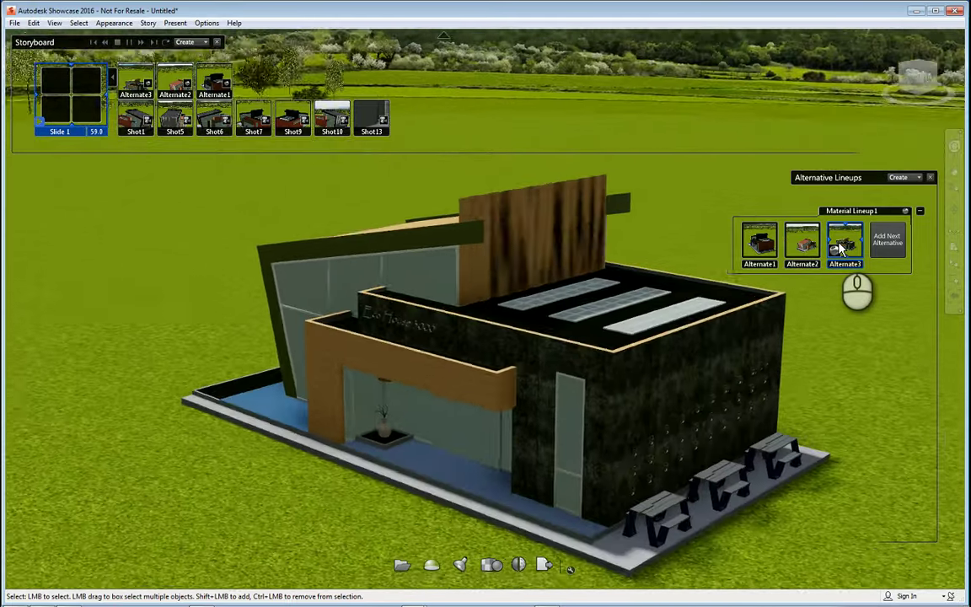
{"action": "left_click", "coordinate": [761, 245]}
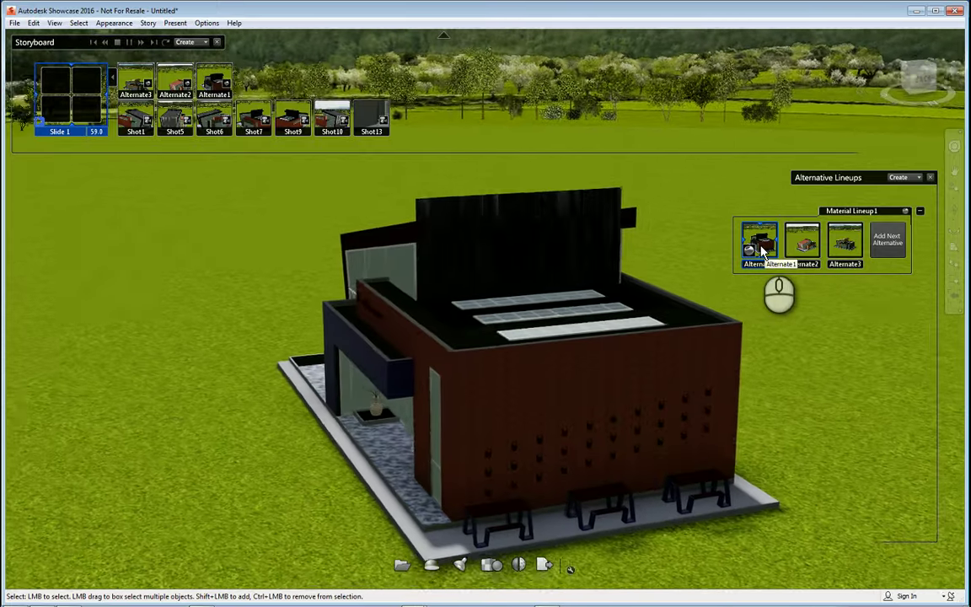